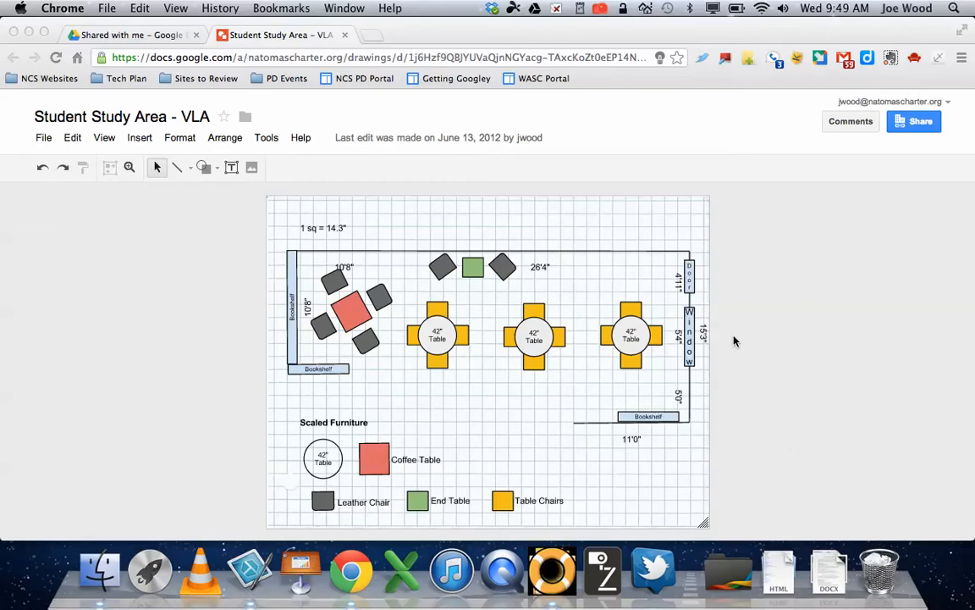
# Step: Nudge the graph-paper background left and then back into its original place
pyautogui.click(679, 232)
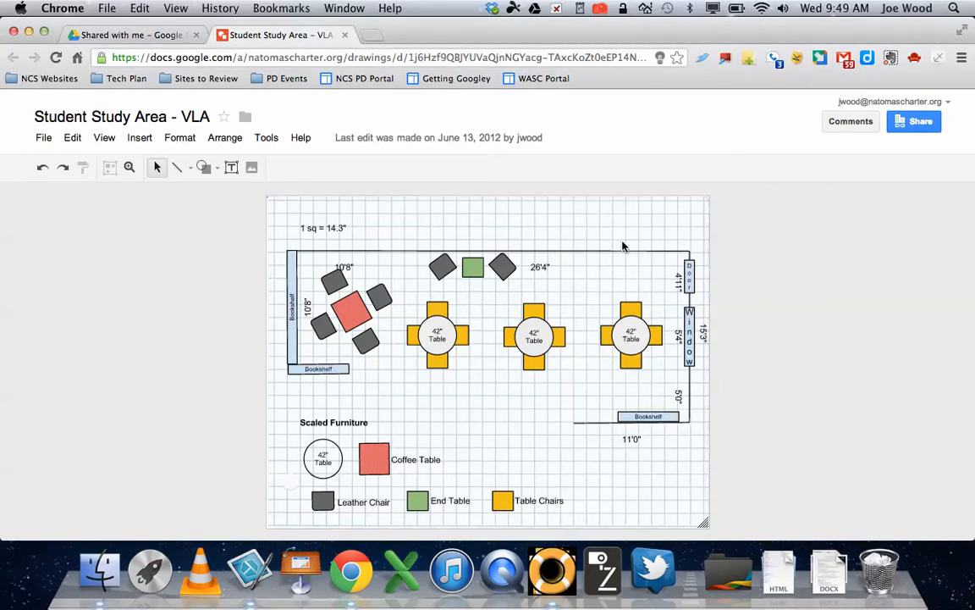
pyautogui.moveTo(640, 224)
pyautogui.mouseDown()
pyautogui.moveTo(525, 241)
pyautogui.moveTo(505, 259)
pyautogui.moveTo(456, 267)
pyautogui.mouseUp()
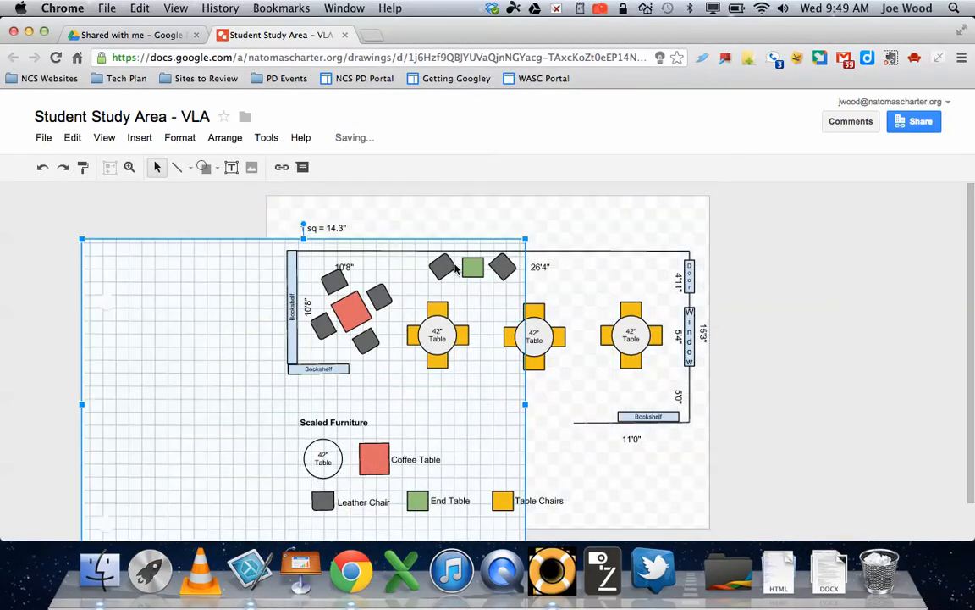
pyautogui.moveTo(254, 291); pyautogui.dragTo(421, 255)
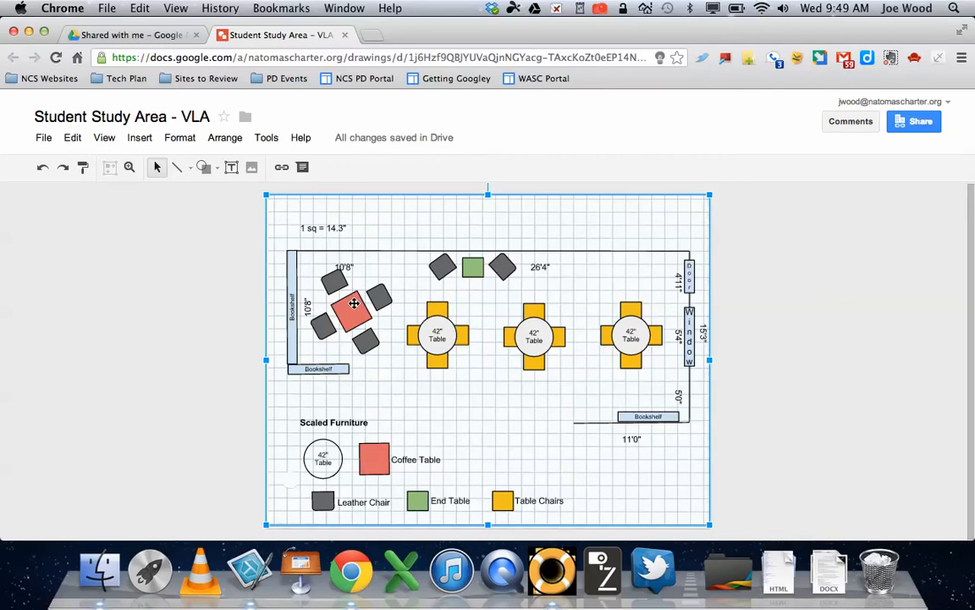
# Step: From Drive's Shared with me view, create a new blank Google Drawing
pyautogui.click(139, 37)
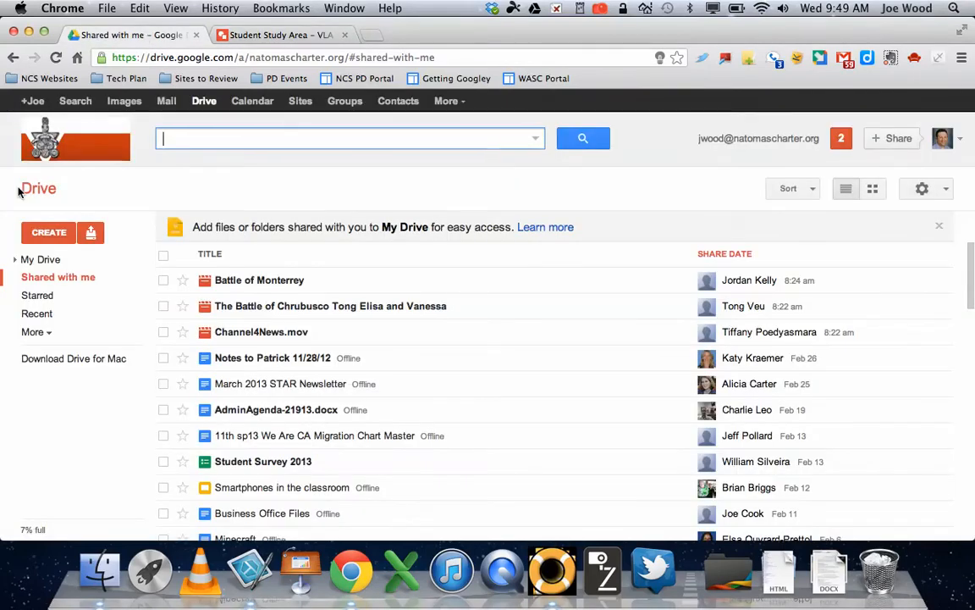
pyautogui.click(49, 234)
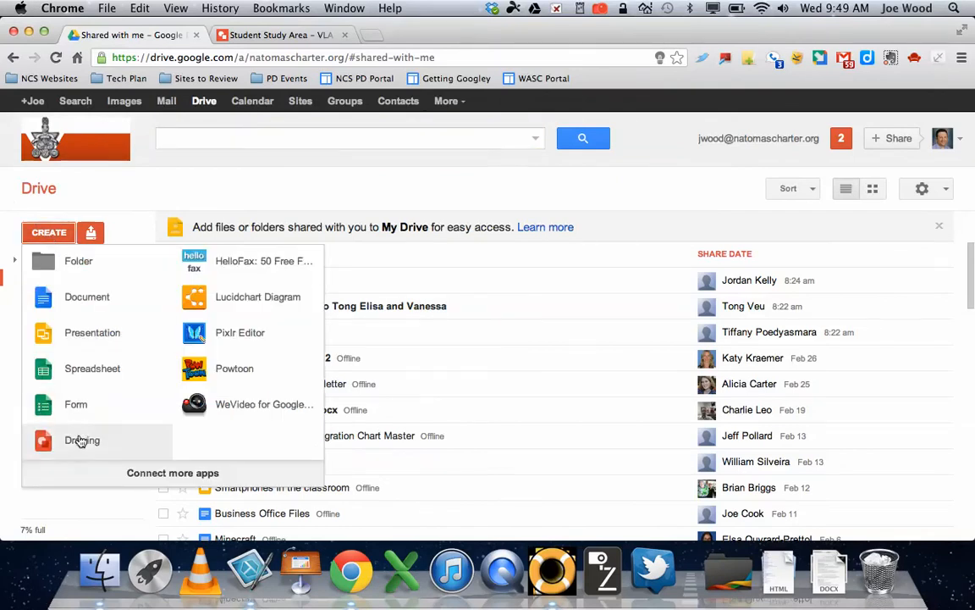
pyautogui.click(80, 440)
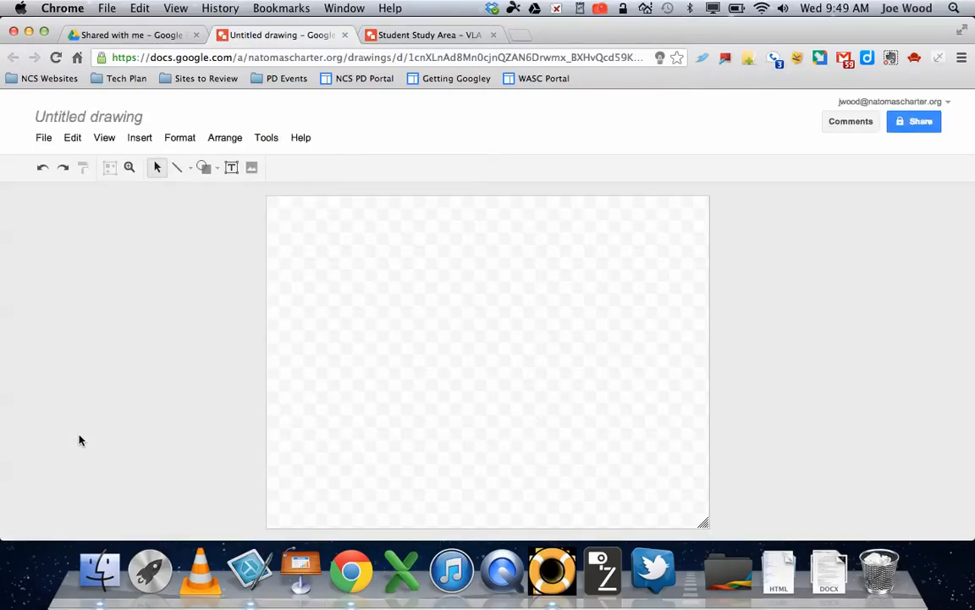
# Step: Rename the untitled drawing to 'Bedroom Scaled Drawing'
pyautogui.click(111, 118)
pyautogui.write('Bed')
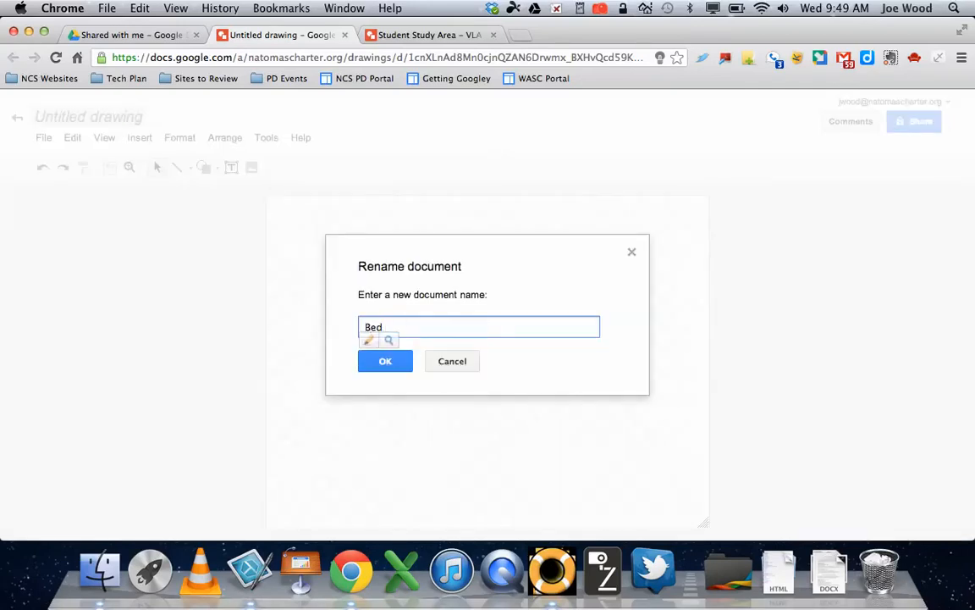
pyautogui.write('room Scaled Drawing')
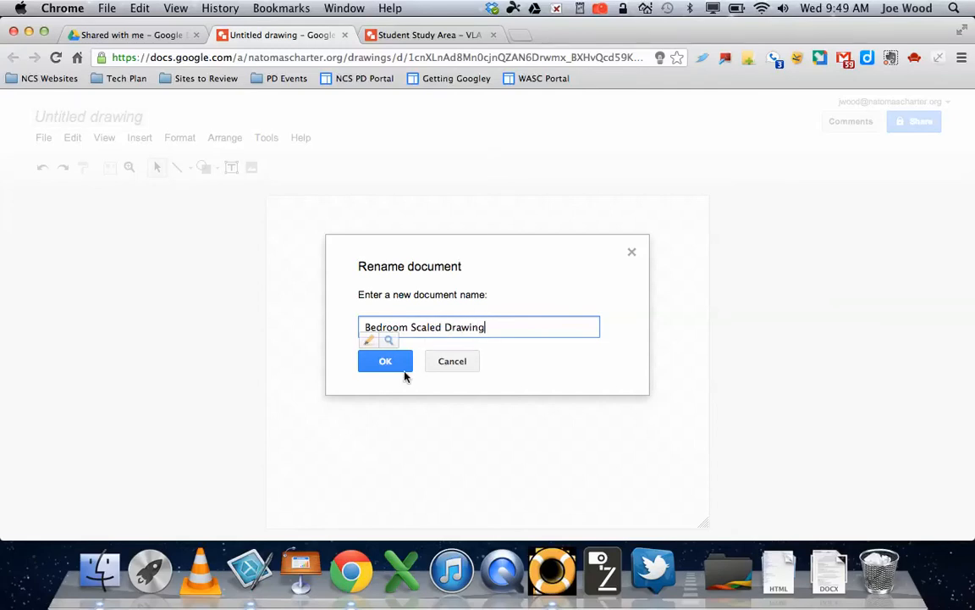
pyautogui.click(389, 364)
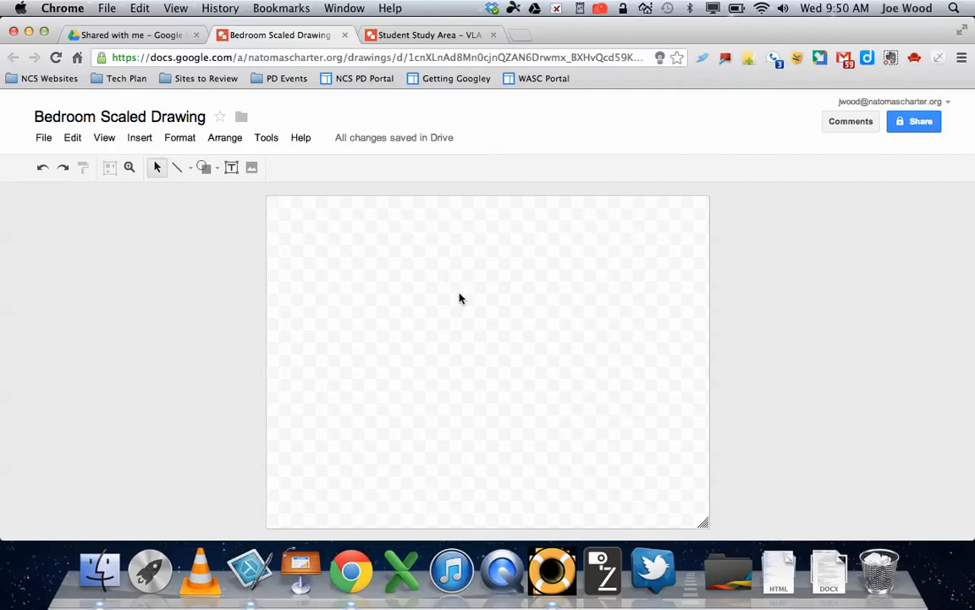
# Step: Insert the first 'graph paper' image search result onto the blank canvas
pyautogui.click(141, 139)
pyautogui.click(161, 185)
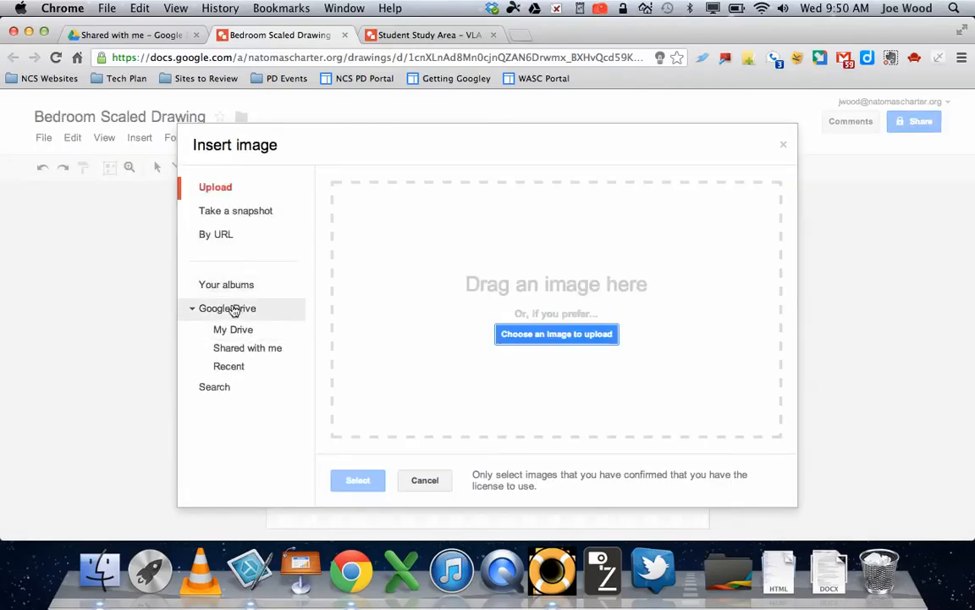
pyautogui.click(218, 389)
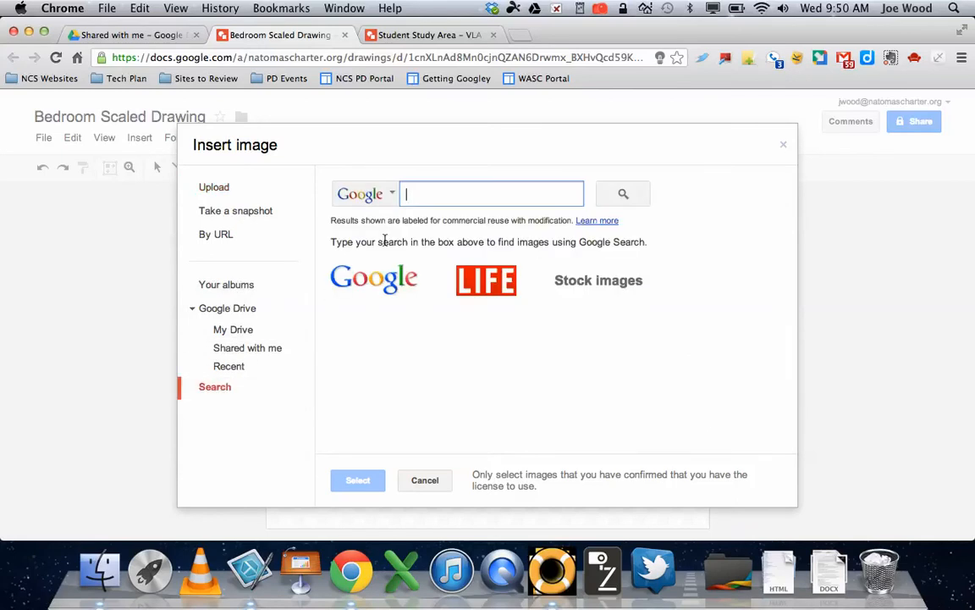
pyautogui.write('gr')
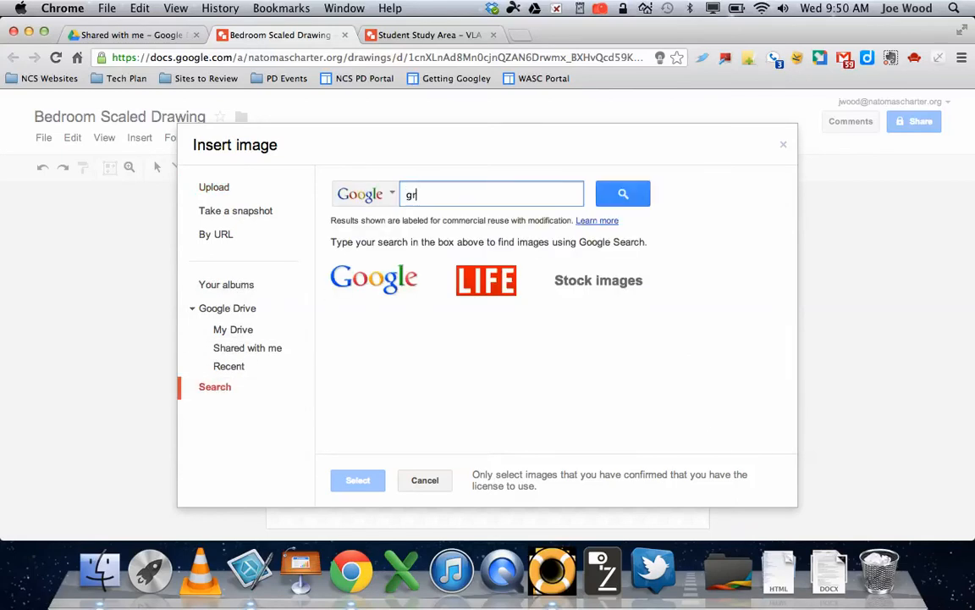
pyautogui.write('aph paper')
pyautogui.press('Return')
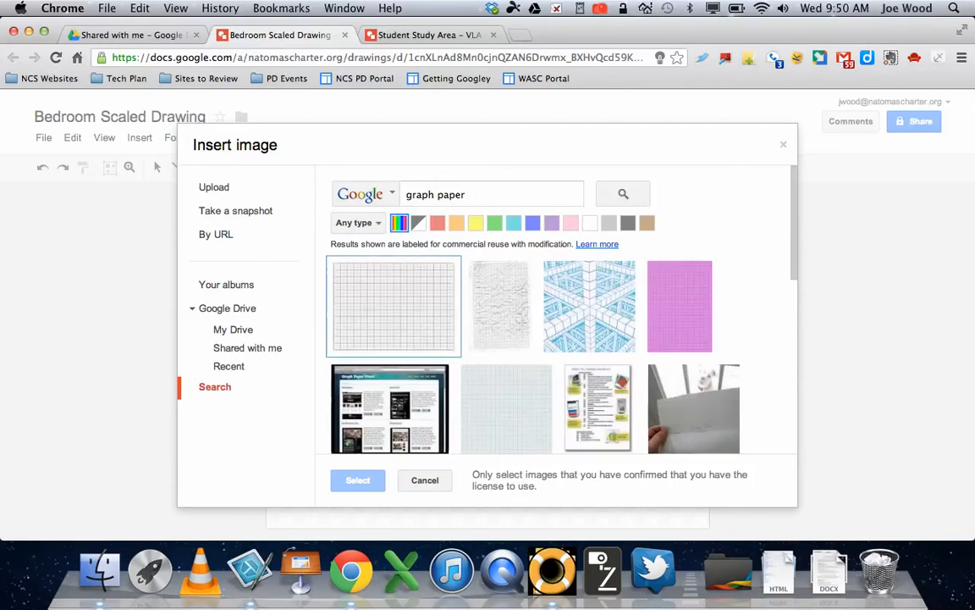
pyautogui.click(424, 330)
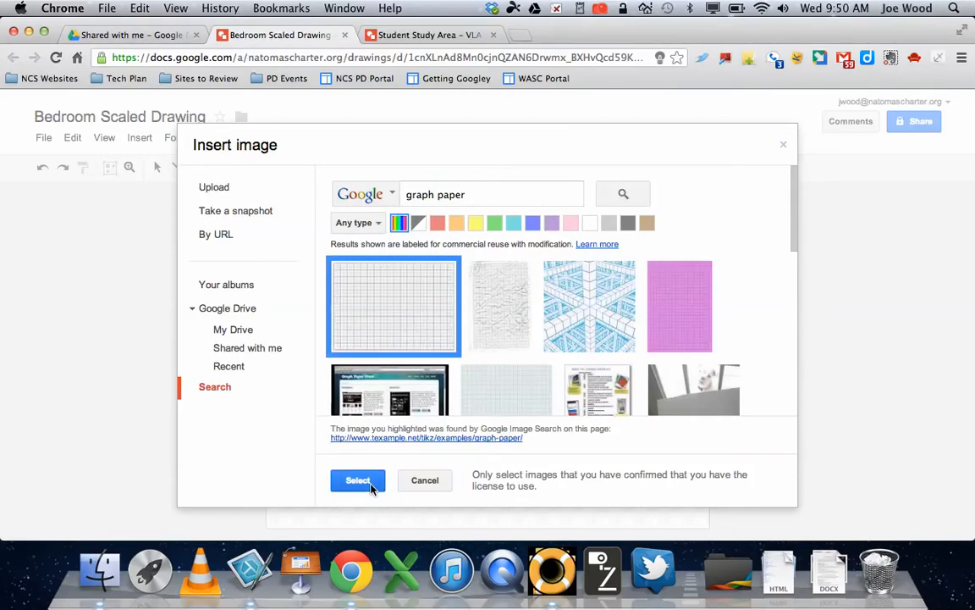
pyautogui.click(370, 485)
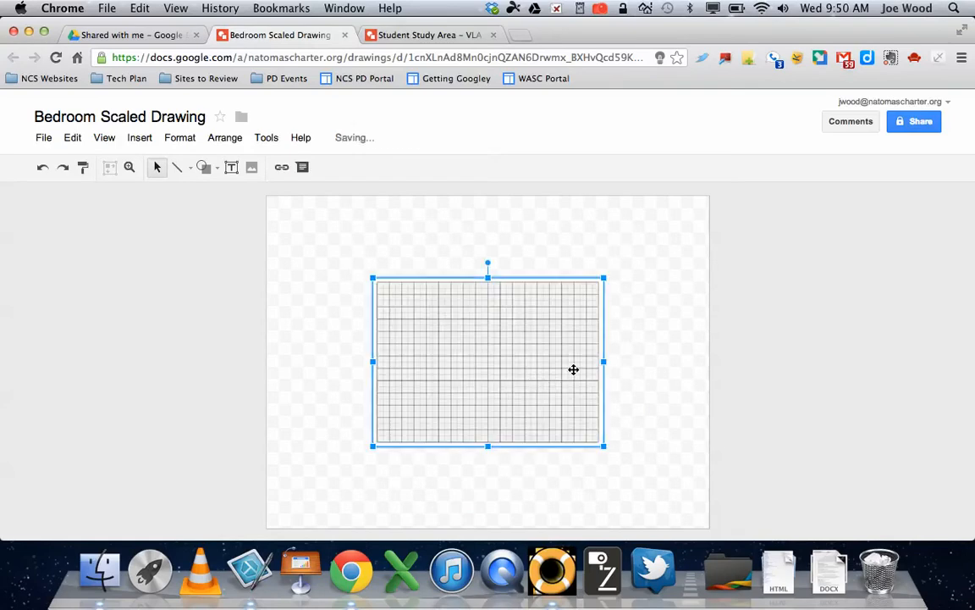
# Step: Stretch the graph-paper image so it fills the whole page, aligned to the canvas edges
pyautogui.moveTo(605, 276); pyautogui.dragTo(714, 196)
pyautogui.moveTo(584, 320); pyautogui.dragTo(462, 335)
pyautogui.moveTo(607, 446); pyautogui.dragTo(696, 528)
pyautogui.moveTo(695, 481); pyautogui.dragTo(680, 487)
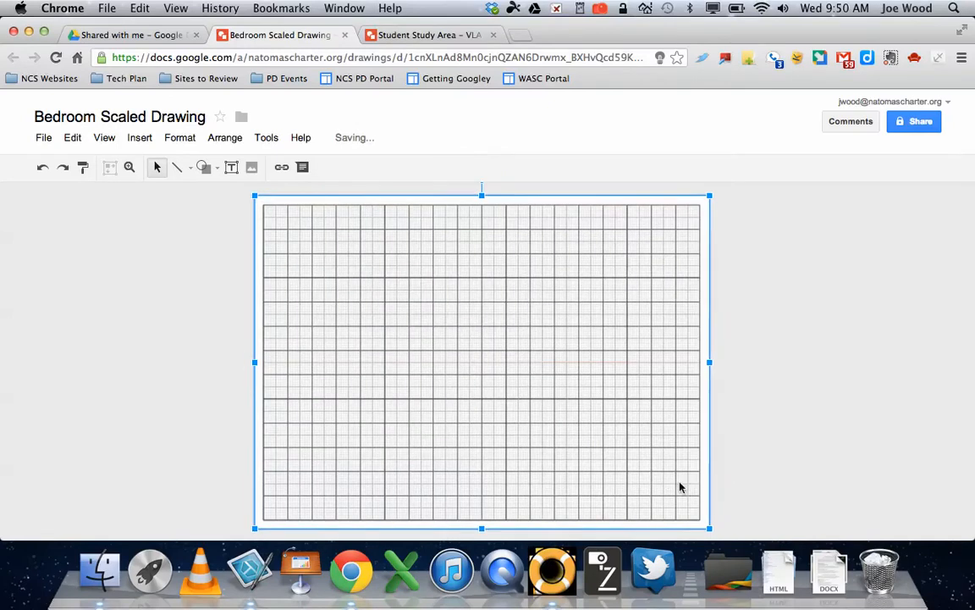
# Step: Browse the image's shortcut menu and menu bar for ordering options, then bring up the shape types
pyautogui.rightClick(496, 359)
pyautogui.moveTo(560, 446)
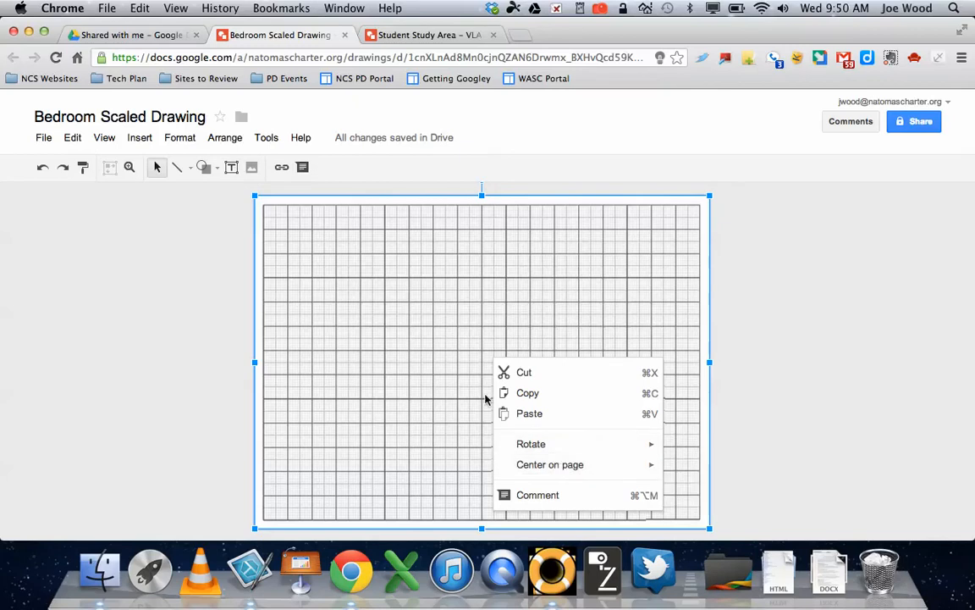
pyautogui.click(441, 360)
pyautogui.click(267, 141)
pyautogui.moveTo(227, 146)
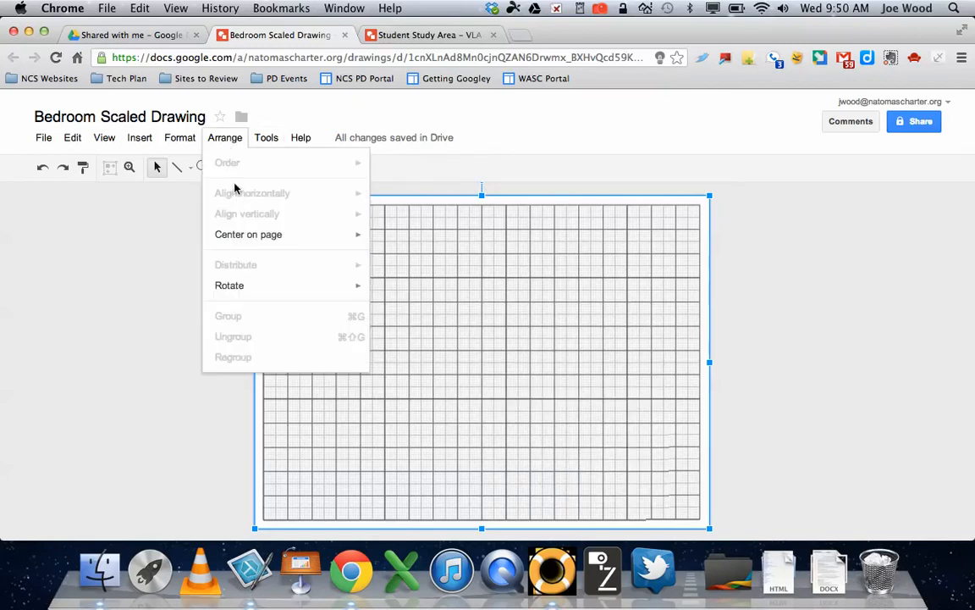
pyautogui.moveTo(186, 135)
pyautogui.moveTo(318, 240)
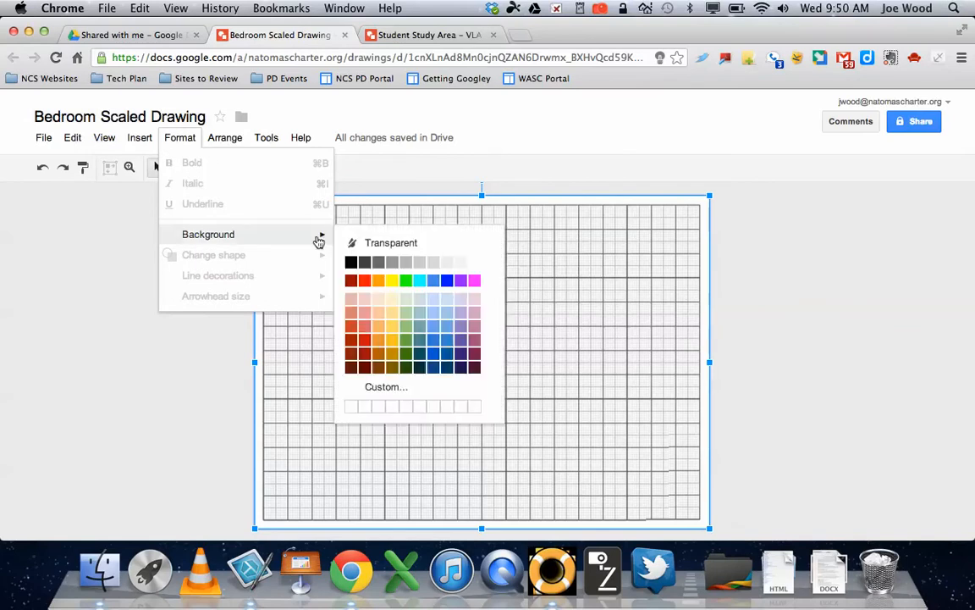
pyautogui.moveTo(124, 144)
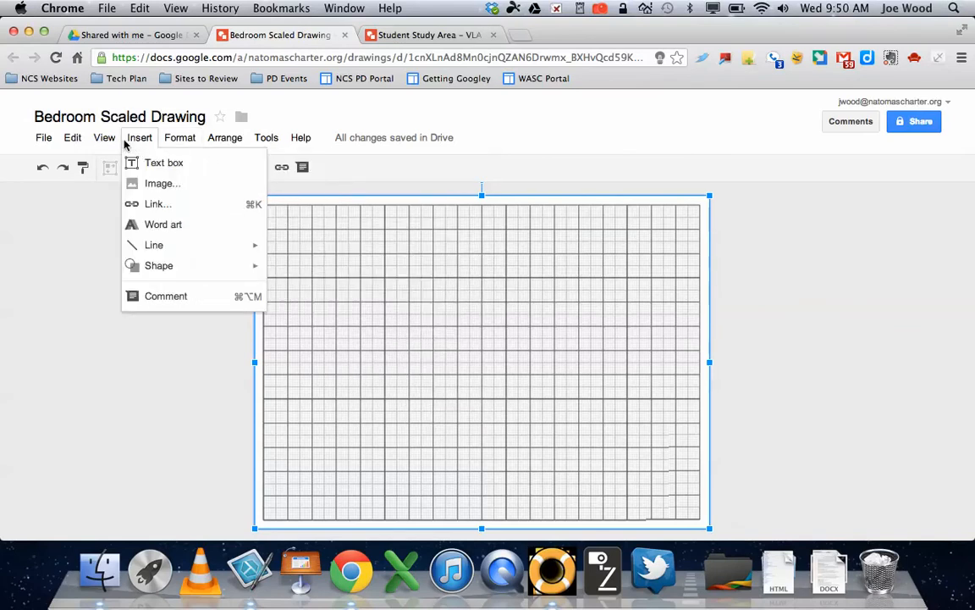
pyautogui.click(486, 351)
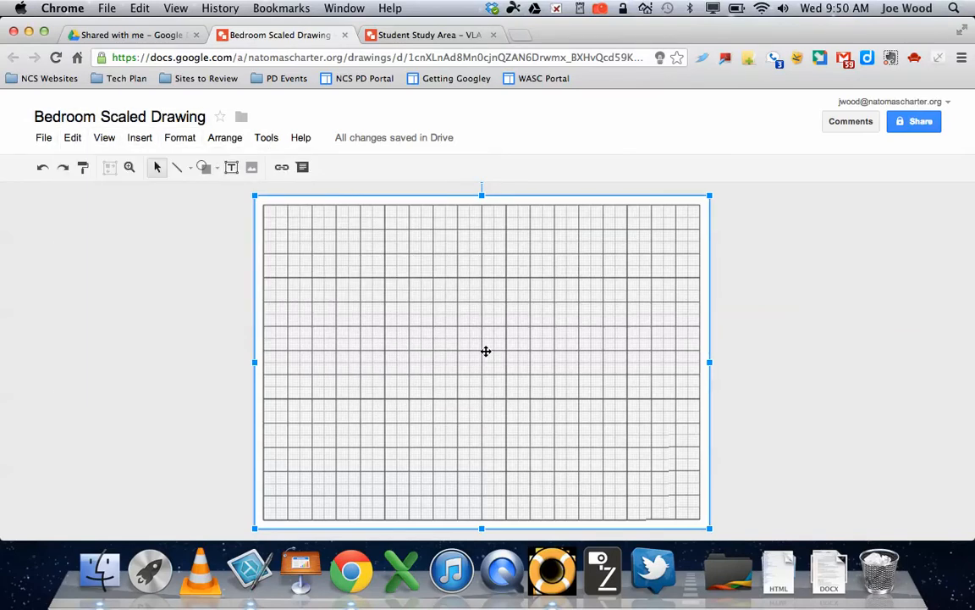
pyautogui.click(205, 167)
# Step: Draw a rectangle near the top-left of the graph paper
pyautogui.moveTo(229, 193)
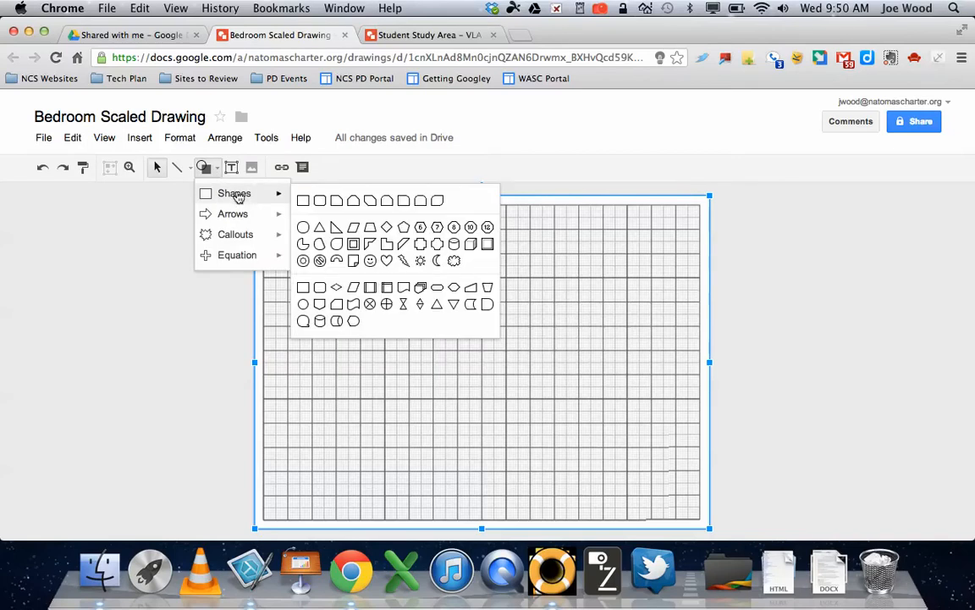
pyautogui.click(304, 201)
pyautogui.moveTo(321, 268); pyautogui.dragTo(485, 317)
# Step: Send the graph-paper image to the back behind the rectangle
pyautogui.click(531, 340)
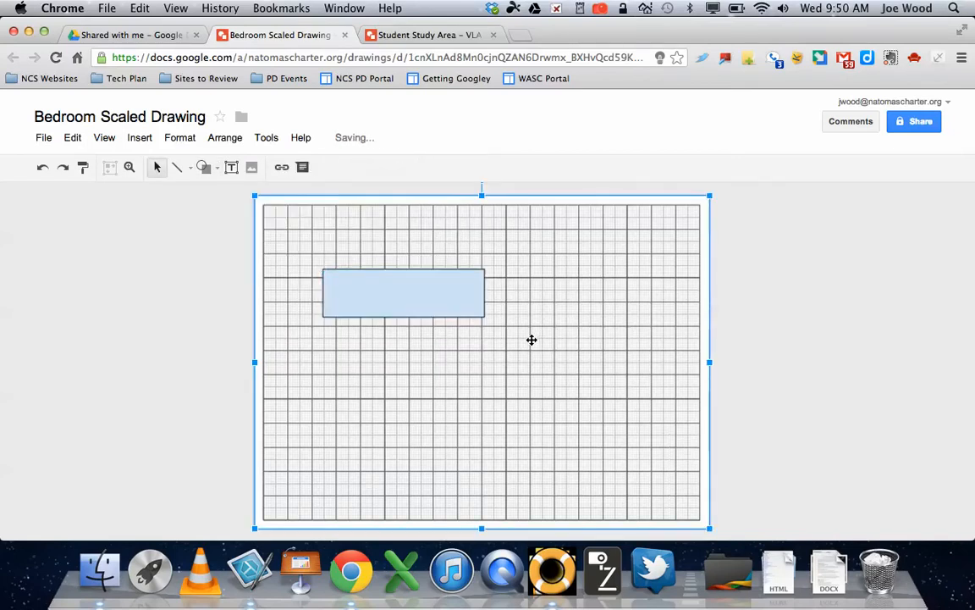
pyautogui.rightClick(599, 299)
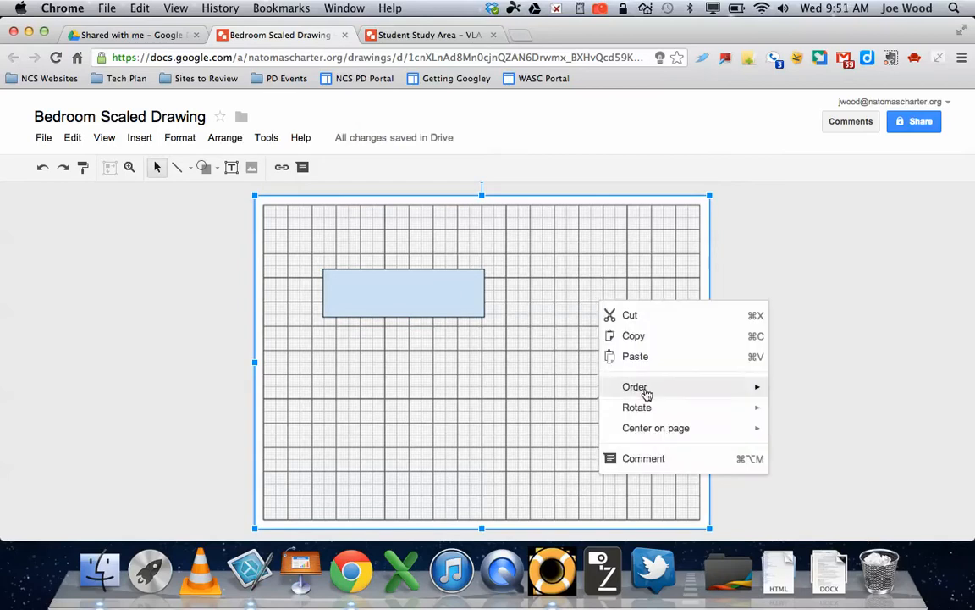
pyautogui.moveTo(647, 390)
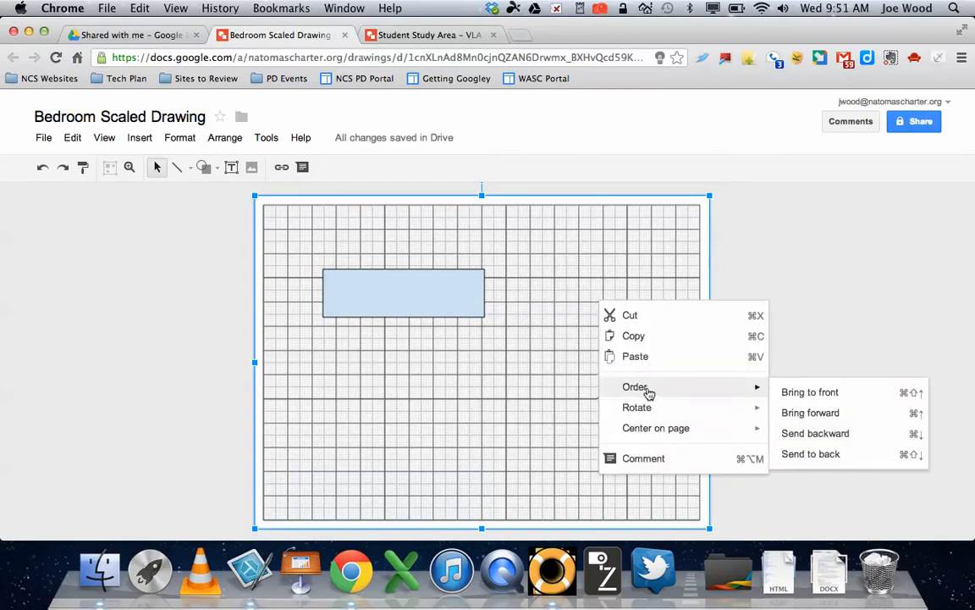
pyautogui.click(810, 455)
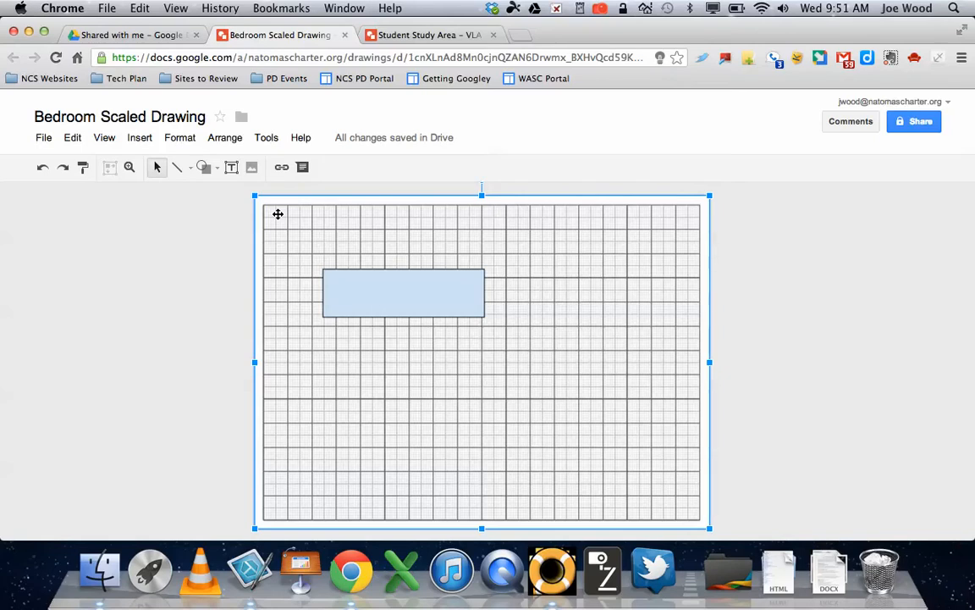
# Step: Label the rectangle 'Bed'
pyautogui.doubleClick(388, 295)
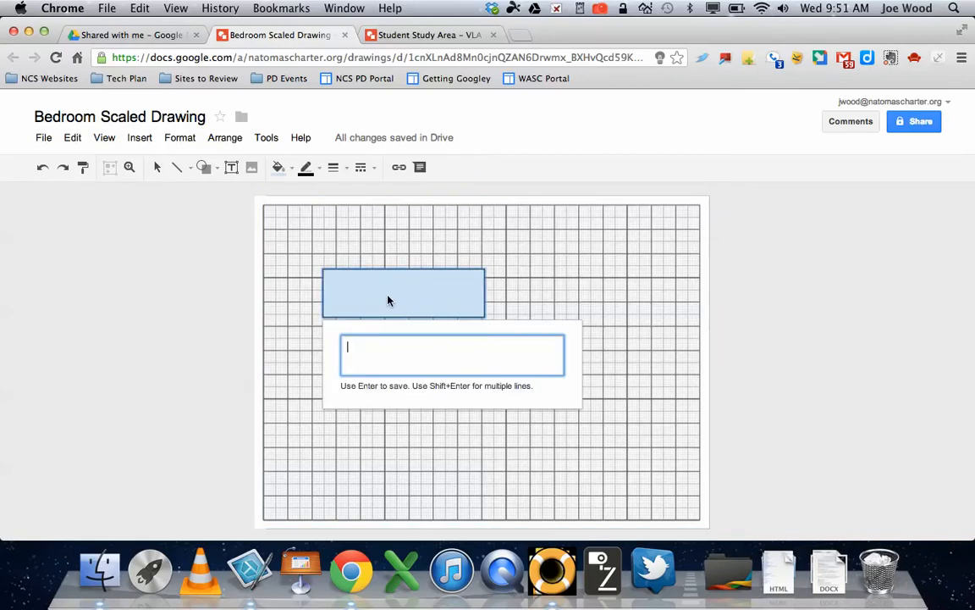
pyautogui.write('Bed')
pyautogui.press('Return')
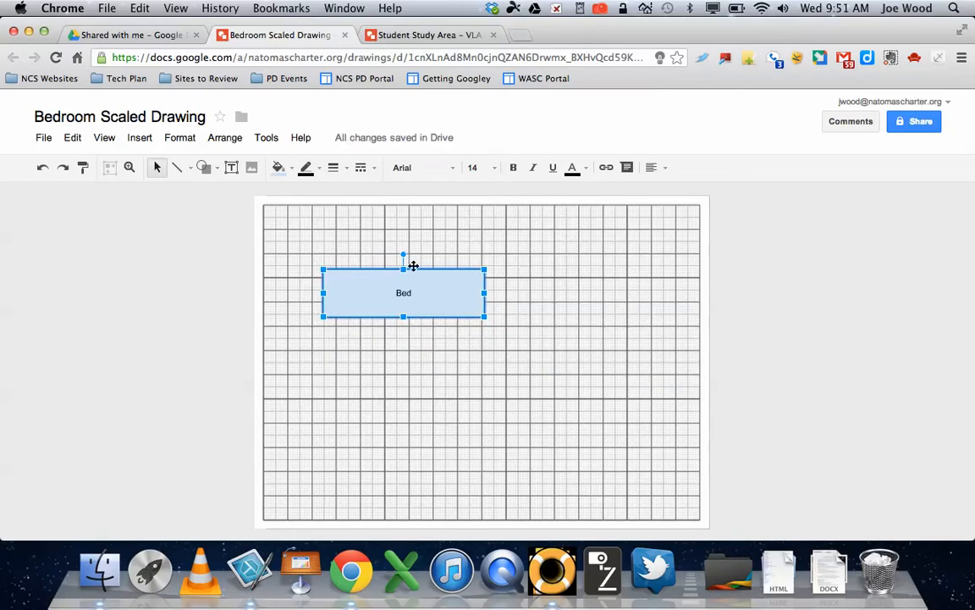
# Step: Fill the Bed rectangle yellow with an orange border, and select the straight Line tool for walls
pyautogui.click(293, 172)
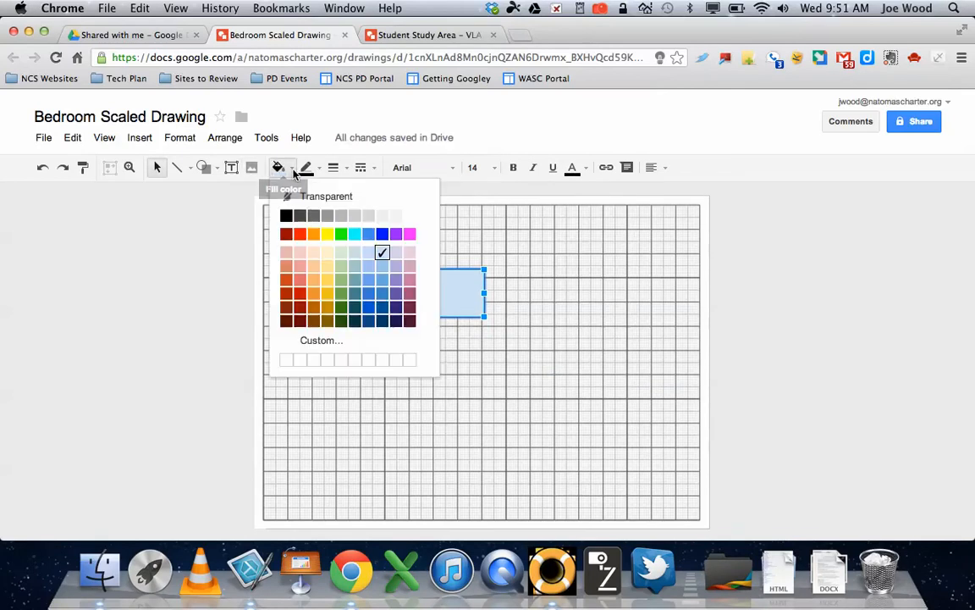
pyautogui.click(328, 234)
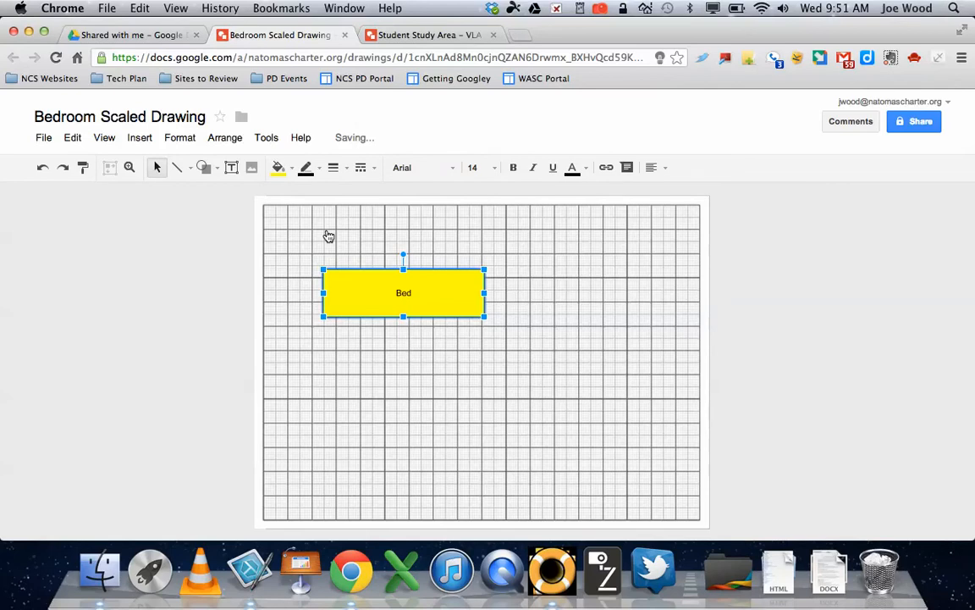
pyautogui.click(306, 169)
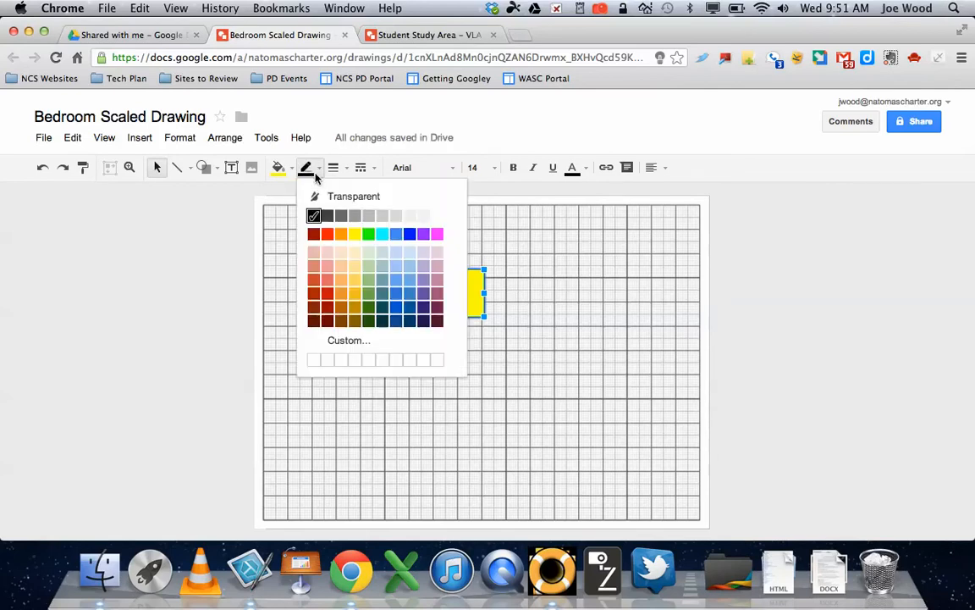
pyautogui.click(339, 237)
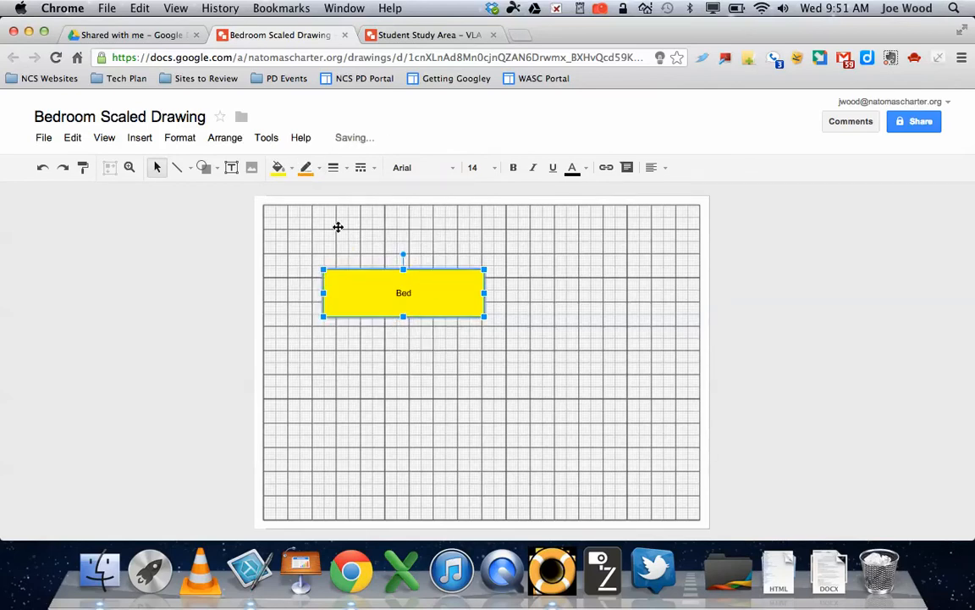
pyautogui.click(427, 390)
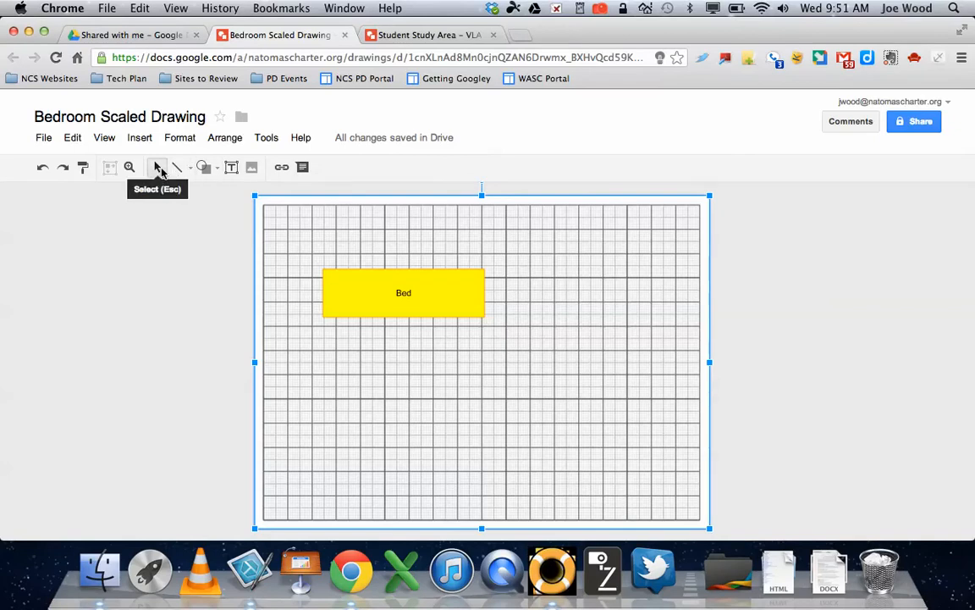
pyautogui.click(189, 168)
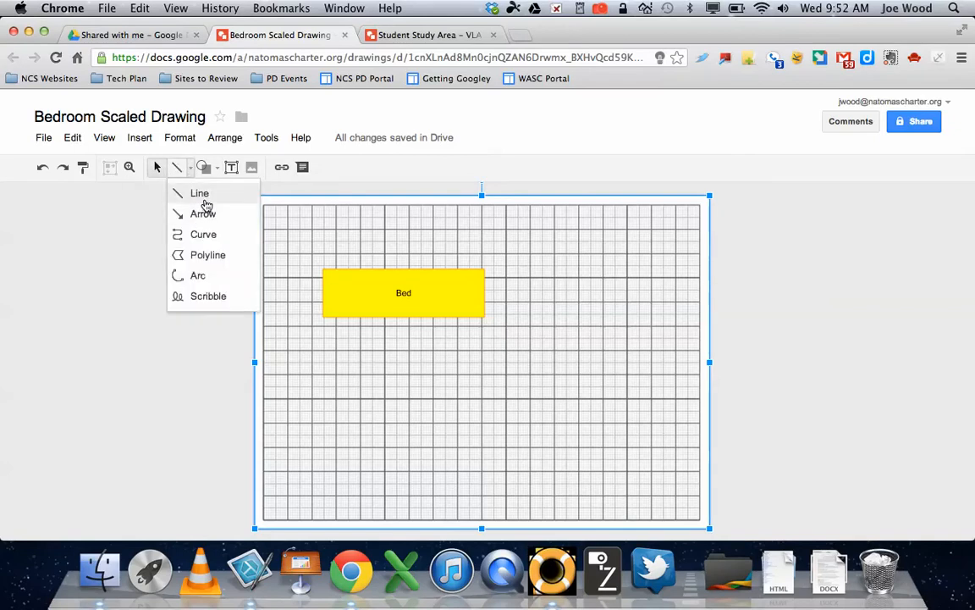
pyautogui.click(201, 194)
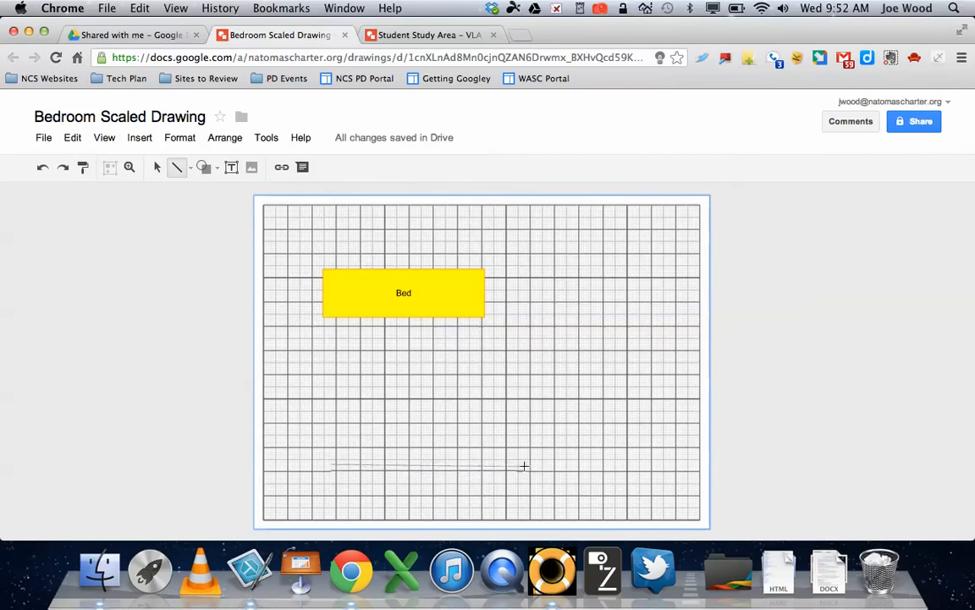